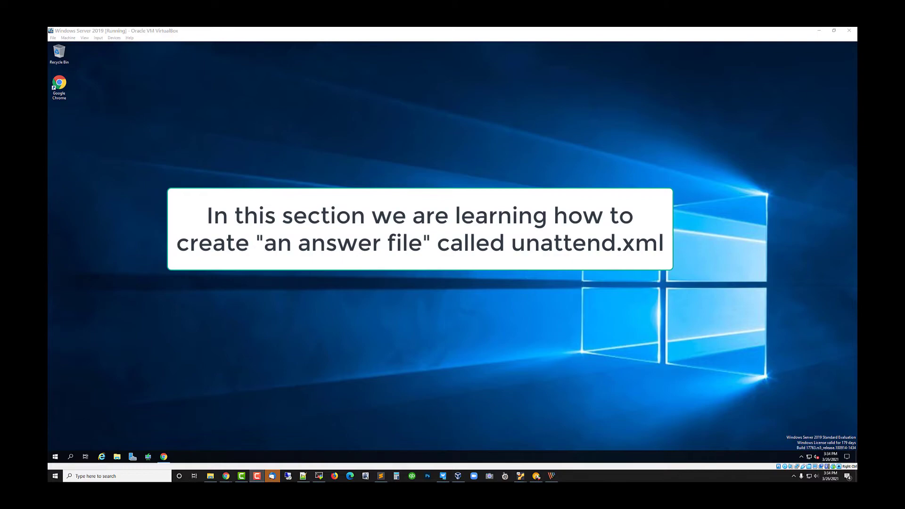
On the Windows ADK download page, highlight the kit's name and the page URL, then run adksetup.exe.
click(163, 456)
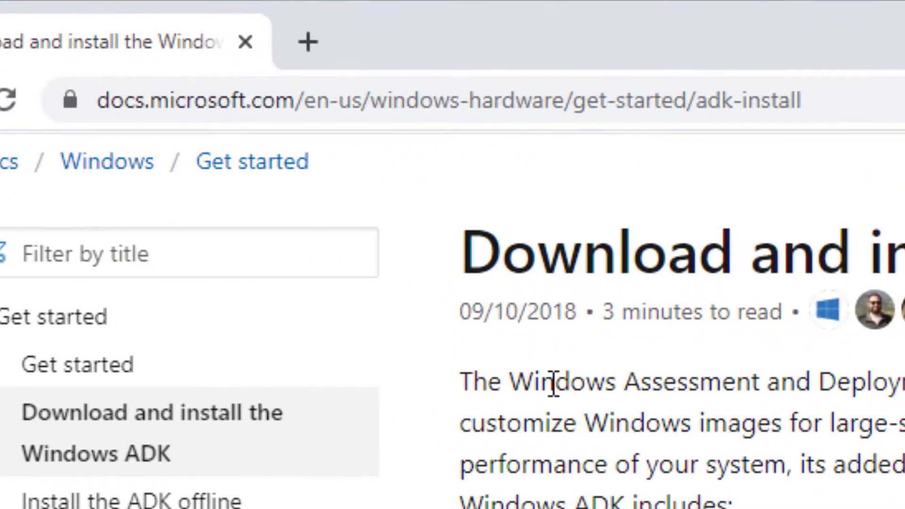
drag(507, 383, 835, 344)
click(637, 298)
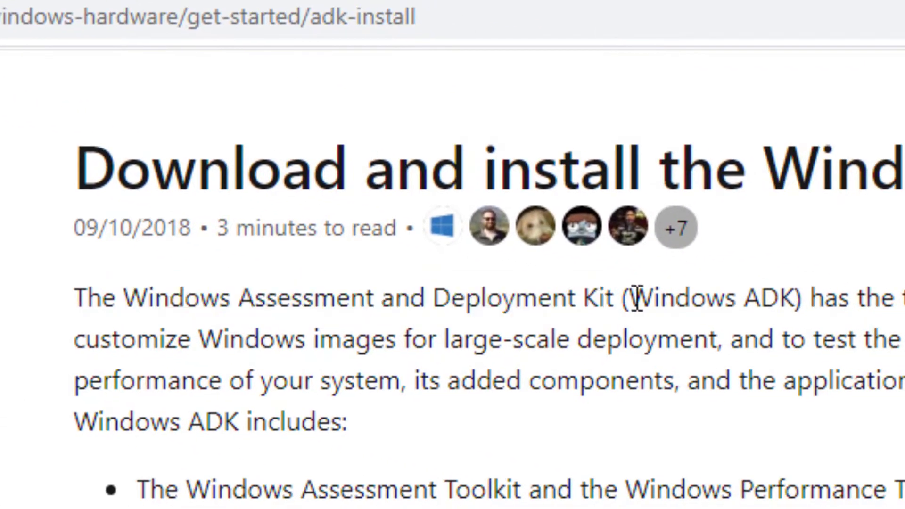
drag(638, 298, 807, 297)
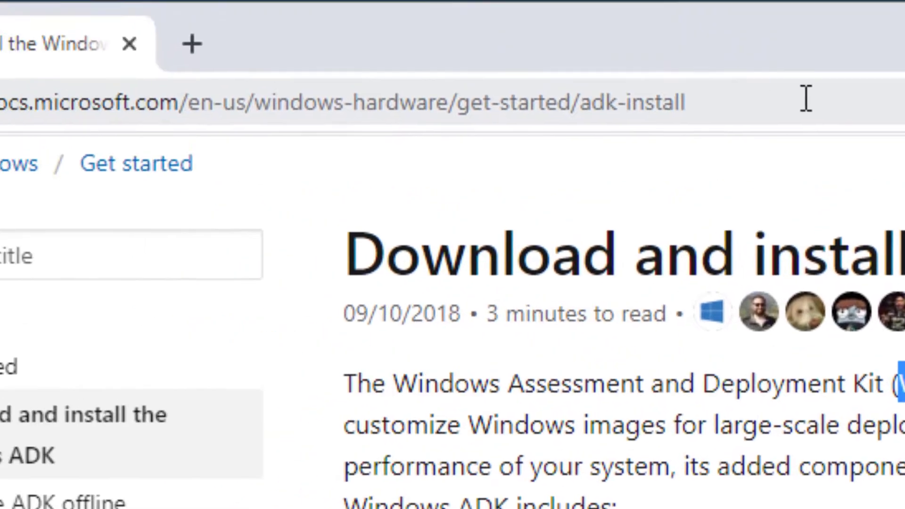
click(529, 16)
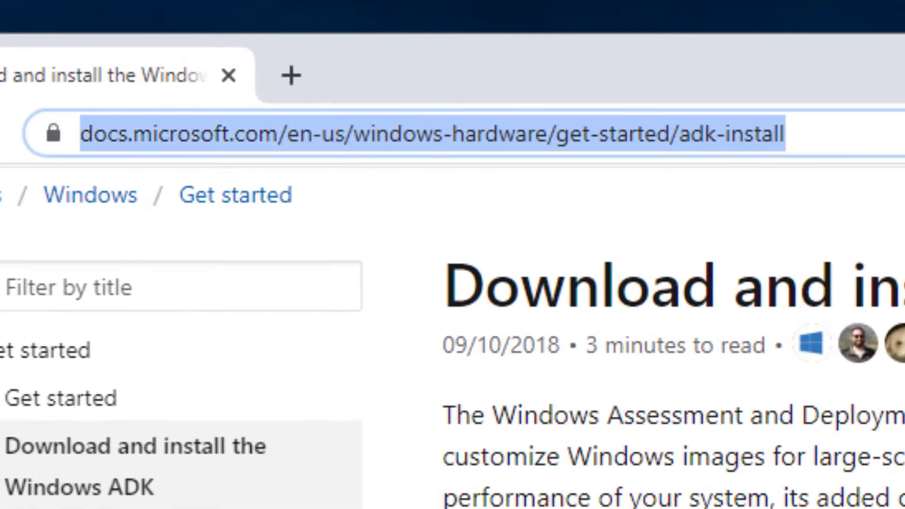
click(683, 384)
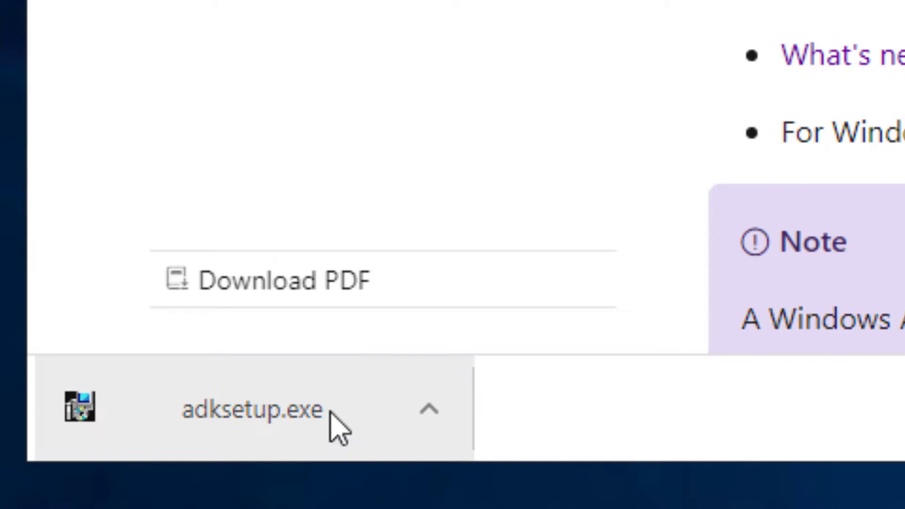
click(283, 413)
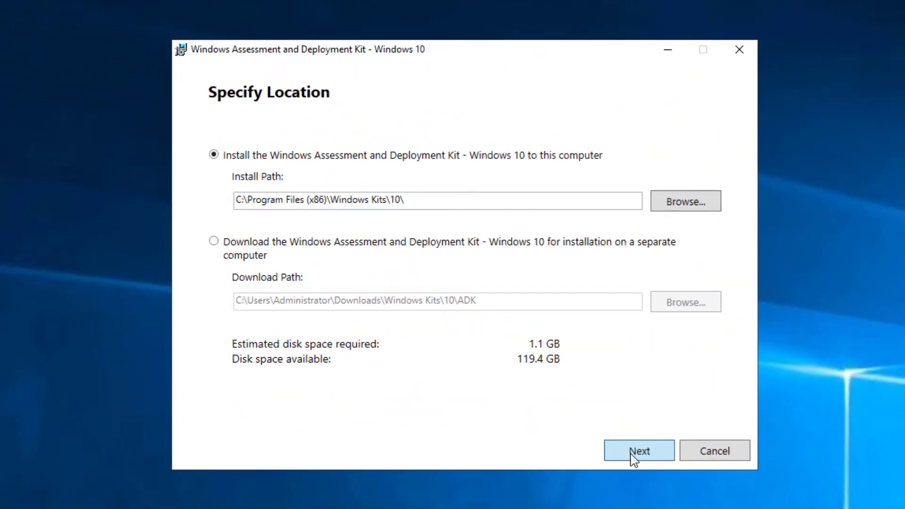
Install the Windows ADK to the default location, declining usage data and accepting the license.
click(497, 252)
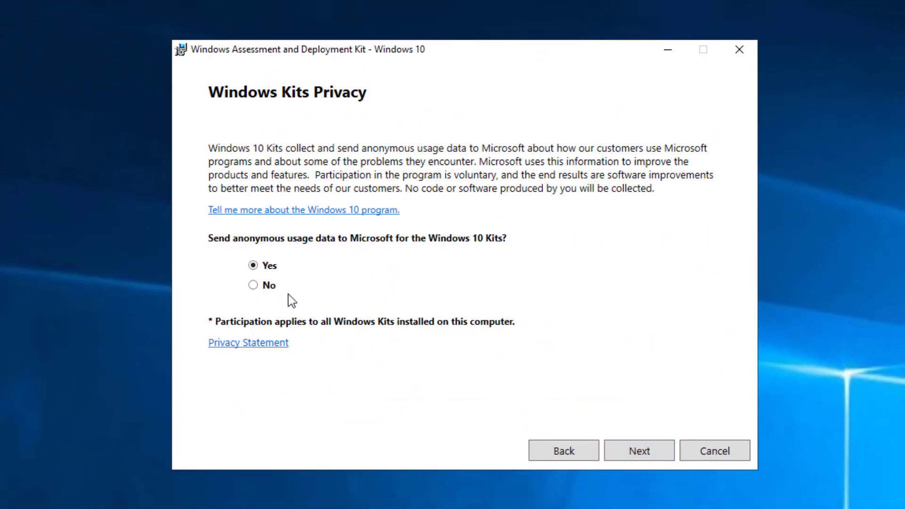
click(254, 286)
click(642, 449)
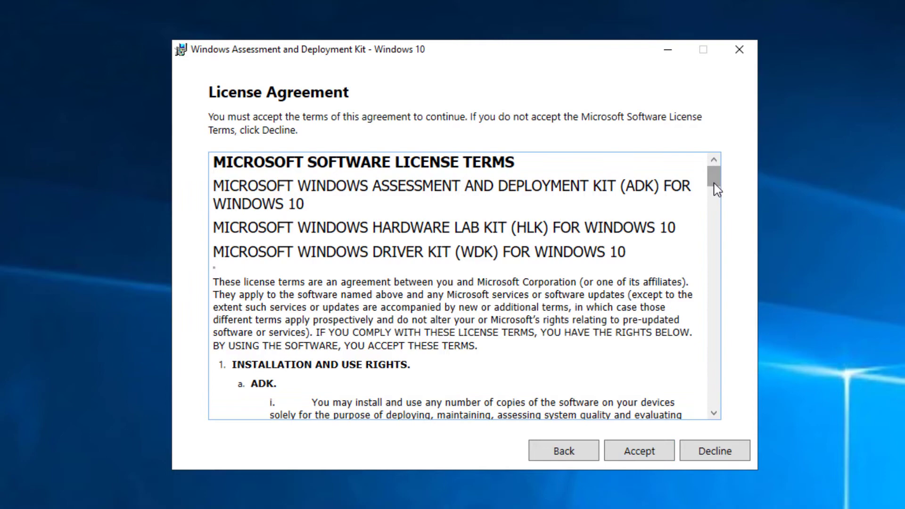
drag(714, 177, 693, 425)
click(631, 459)
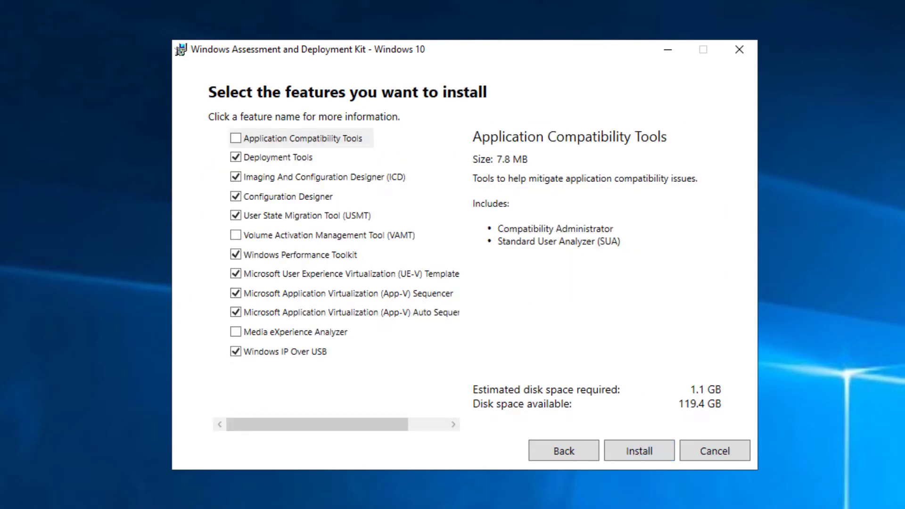
click(278, 156)
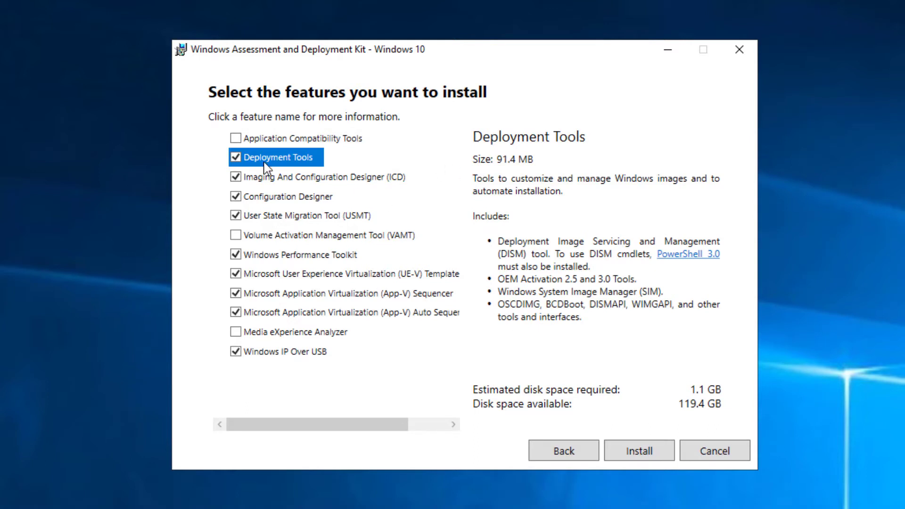
click(635, 453)
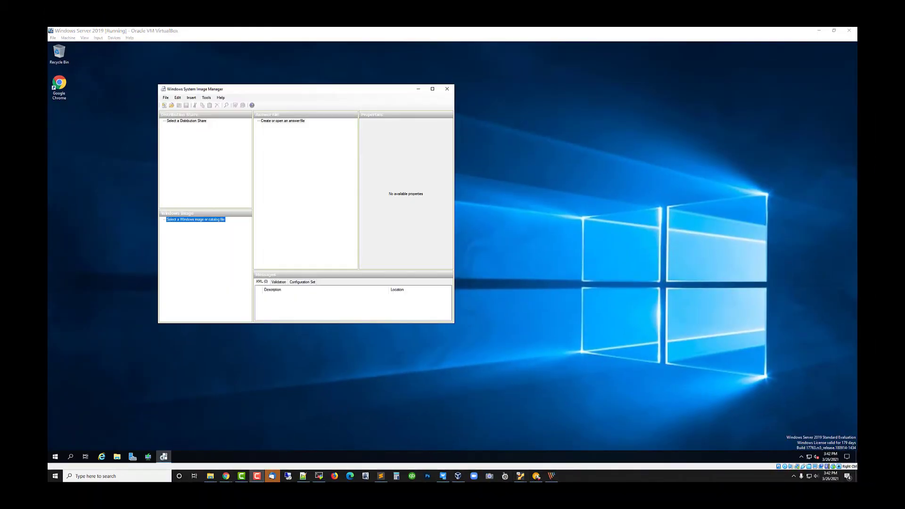
Start a new answer file, agreeing to open a Windows image first.
click(166, 98)
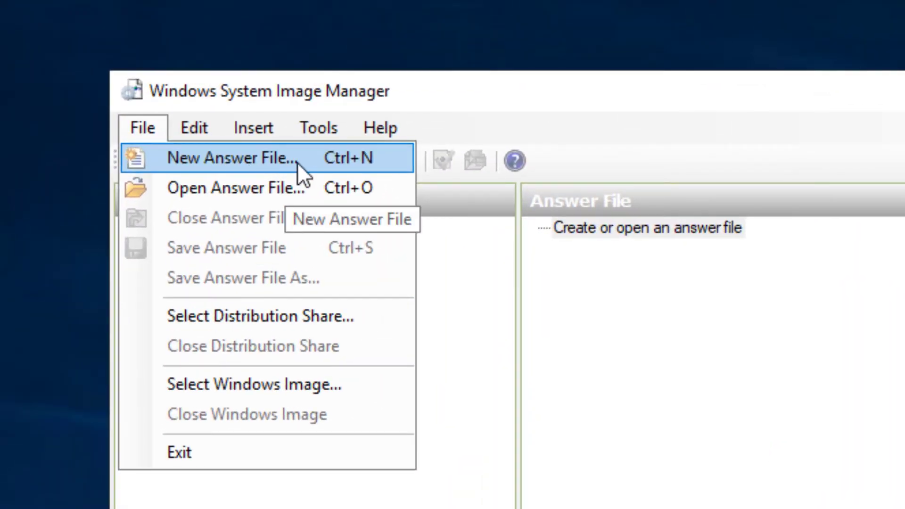
click(297, 162)
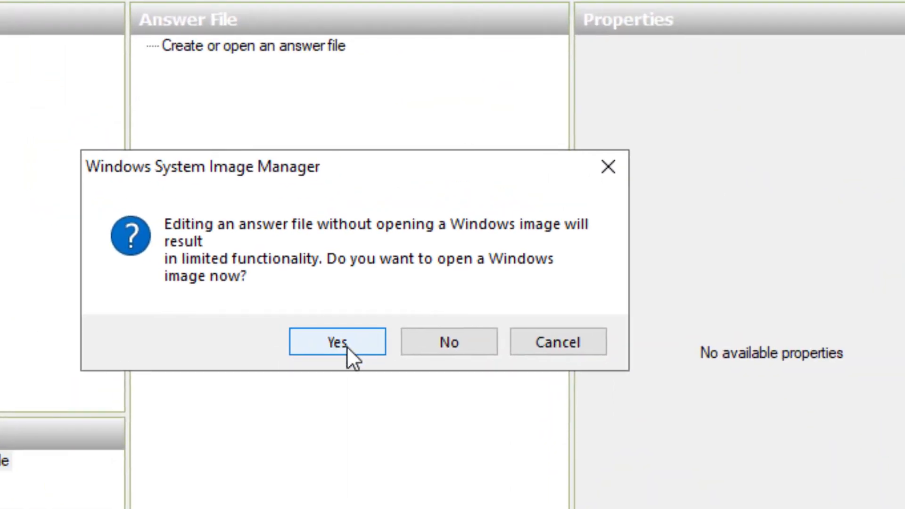
click(348, 347)
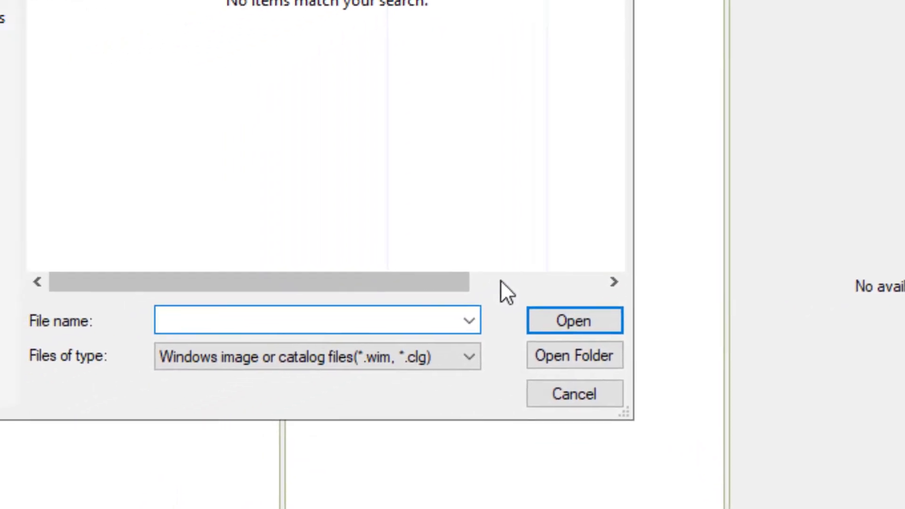
Open C:\WIM\win-10-home-2021.03.25.wim and agree to create its catalog file.
click(11, 242)
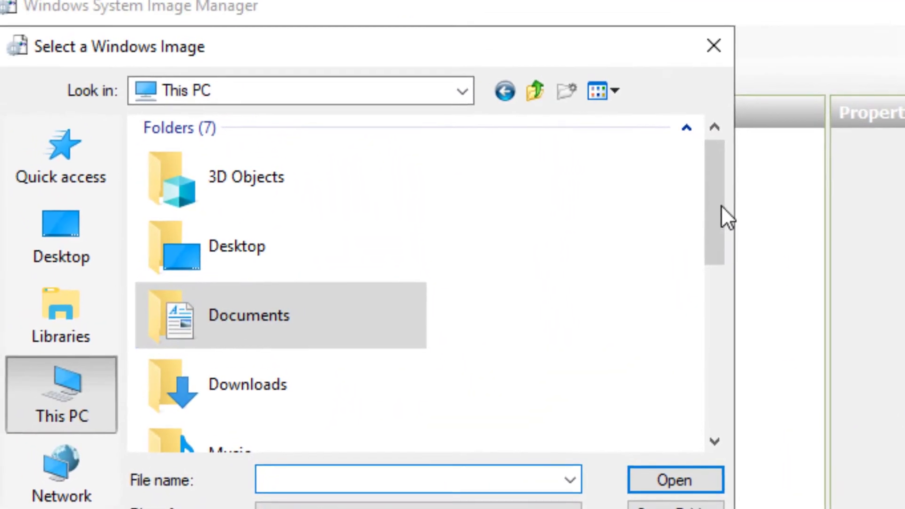
drag(678, 95, 681, 318)
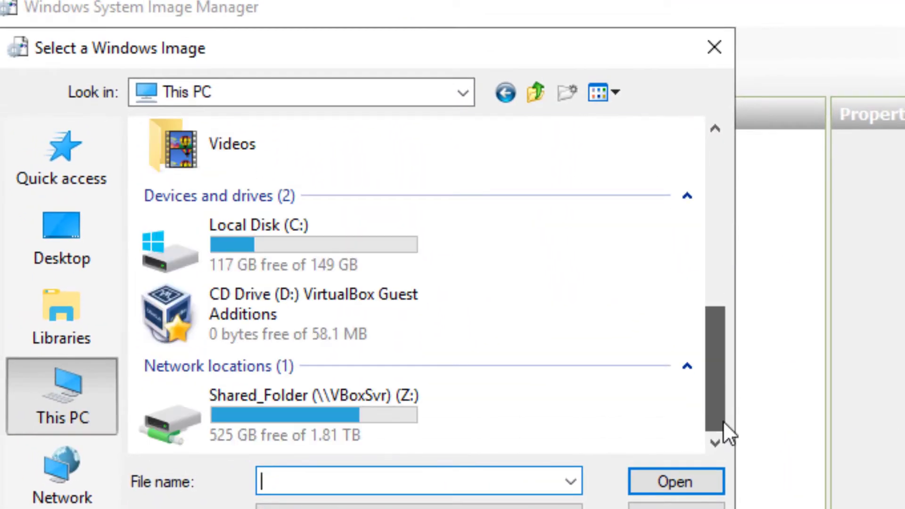
double_click(260, 249)
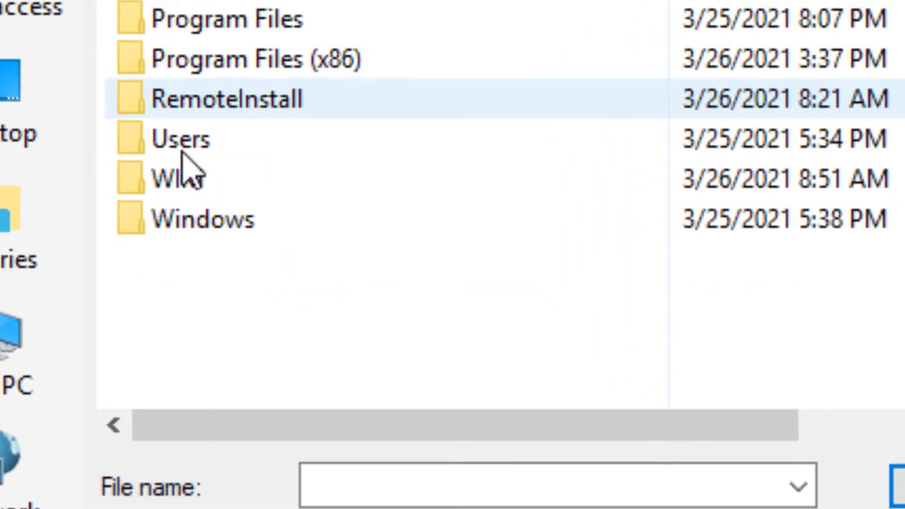
double_click(179, 172)
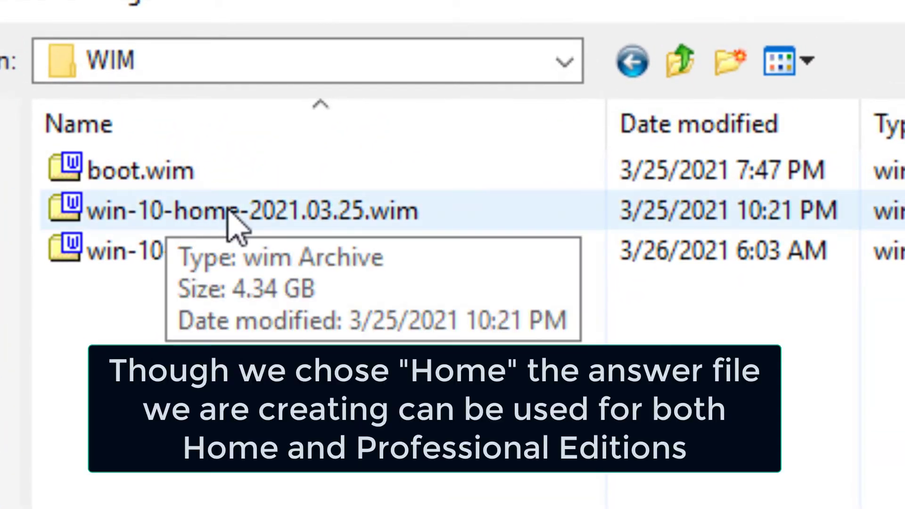
click(279, 215)
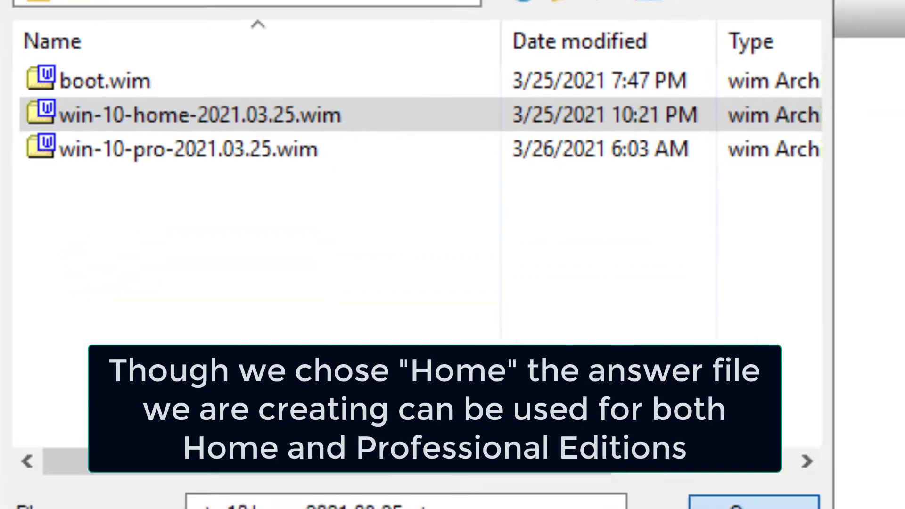
key(Return)
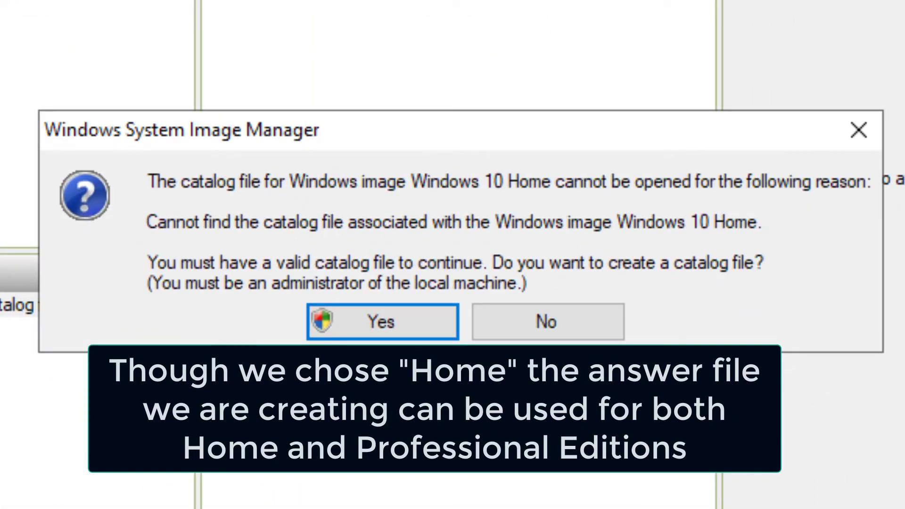
click(390, 329)
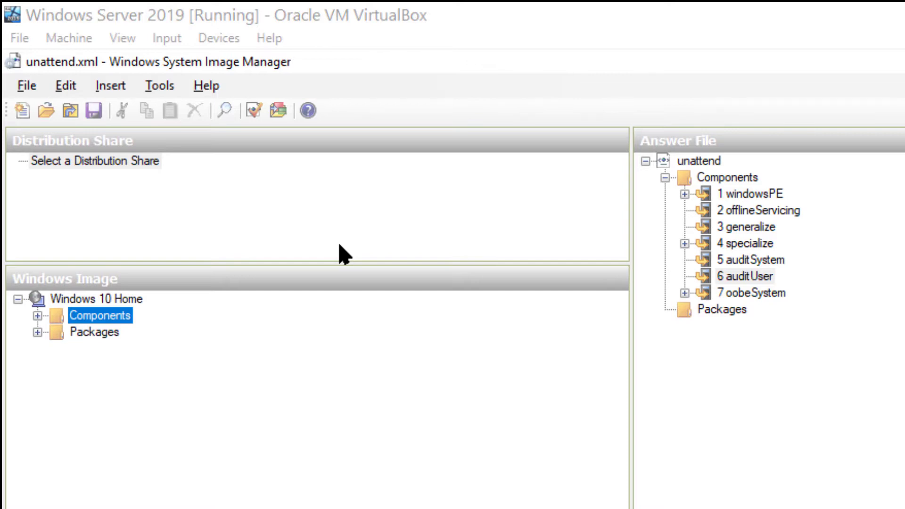
click(37, 316)
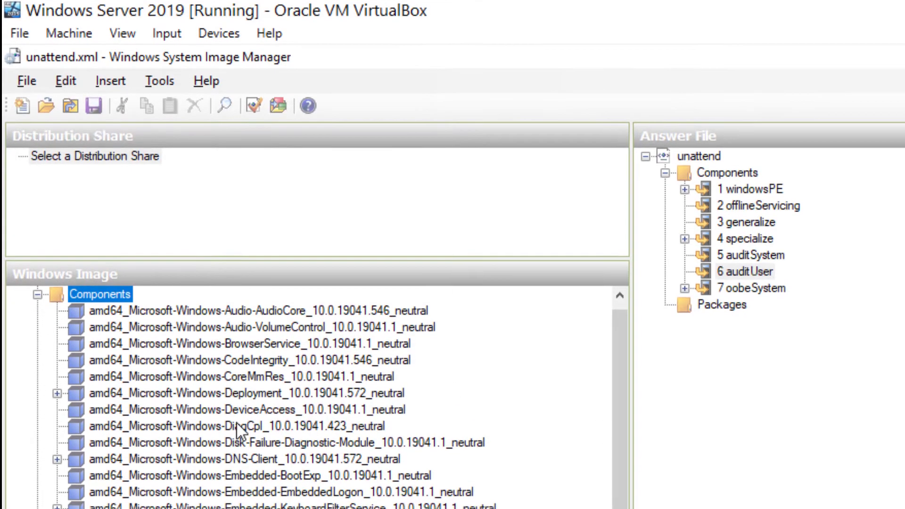
scroll(236, 420, down, 4)
scroll(226, 428, down, 14)
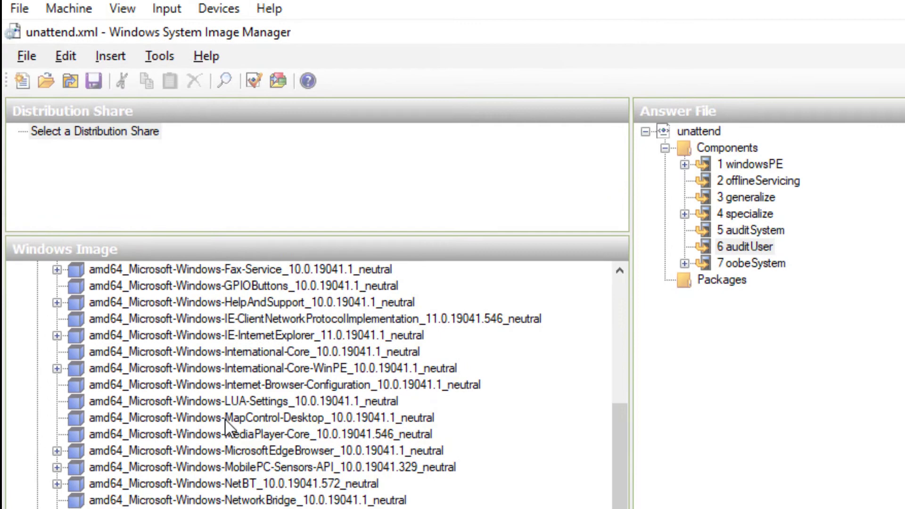
scroll(226, 402, down, 6)
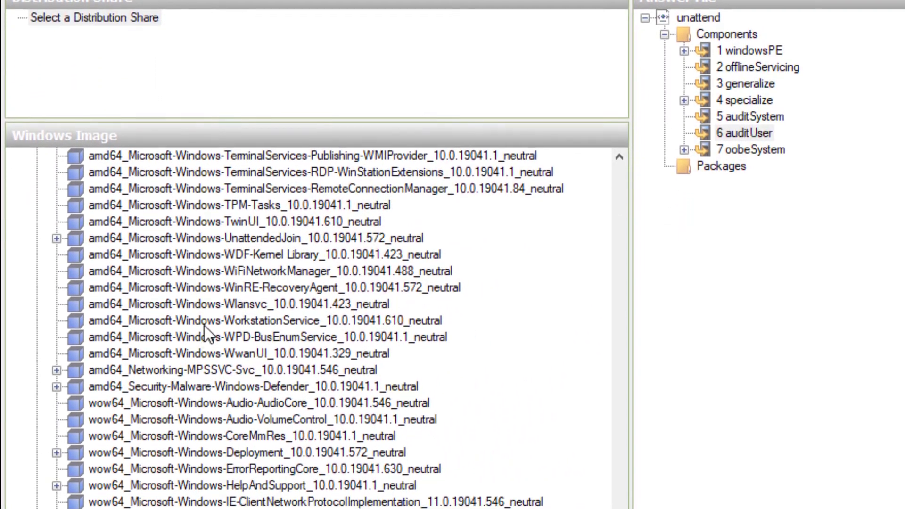
scroll(228, 468, up, 18)
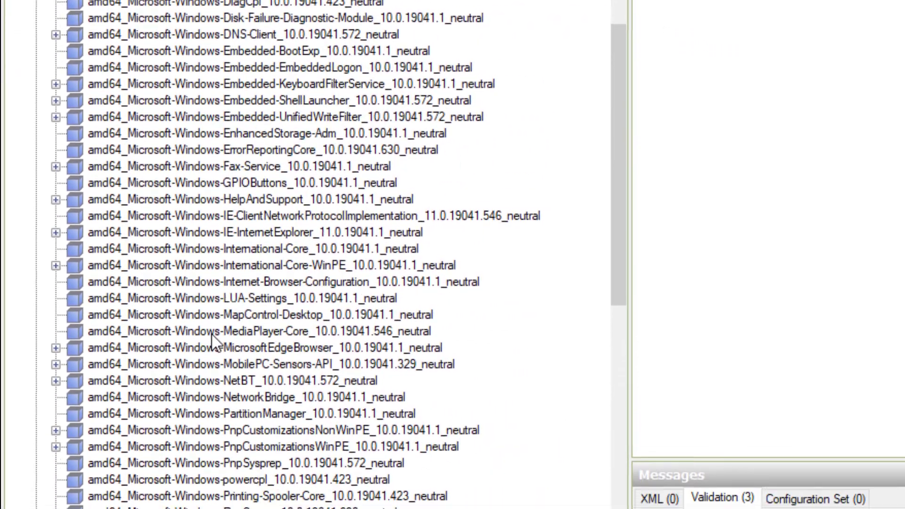
scroll(179, 132, up, 2)
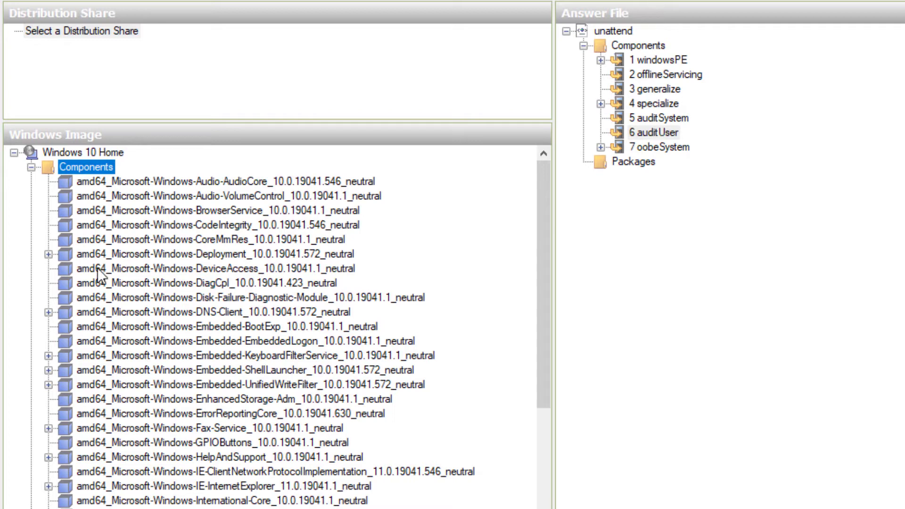
Expand windowsPE's amd64 Setup component and show UserData's AcceptEula setting as true.
click(600, 60)
click(617, 74)
click(617, 89)
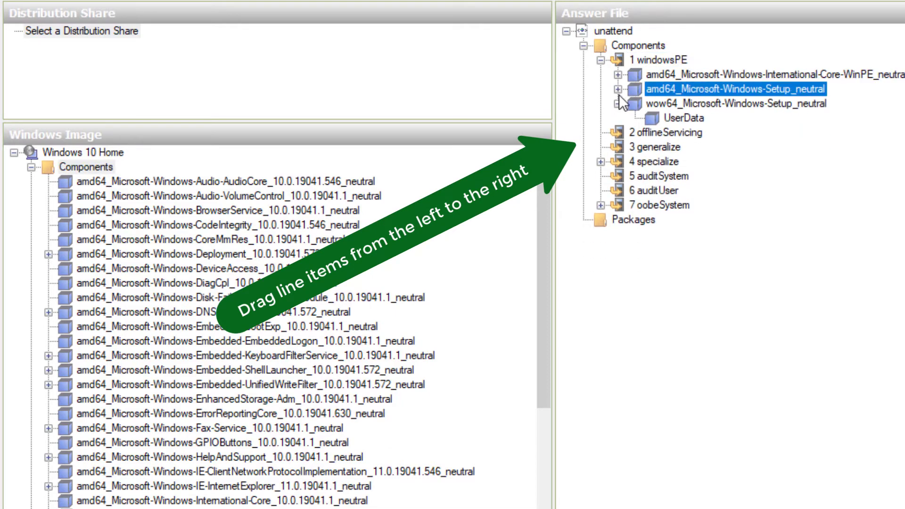
click(617, 103)
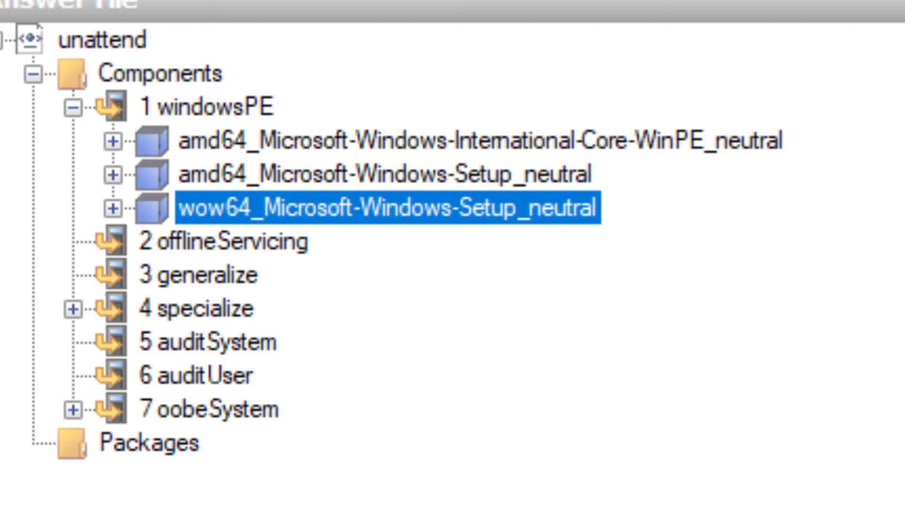
click(113, 212)
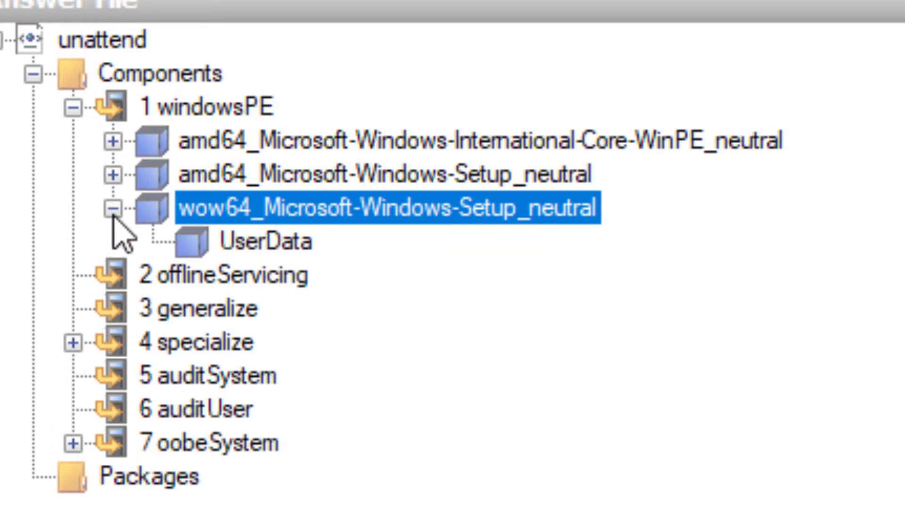
click(113, 208)
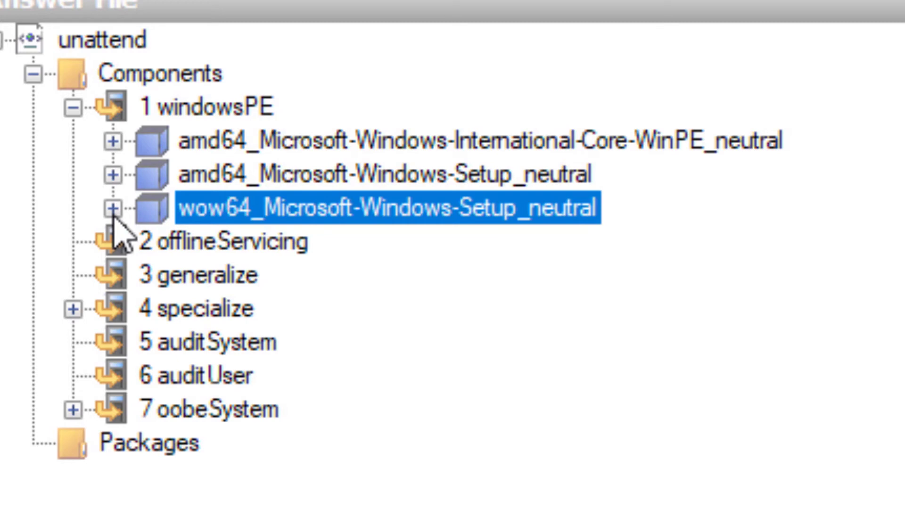
click(113, 175)
click(213, 208)
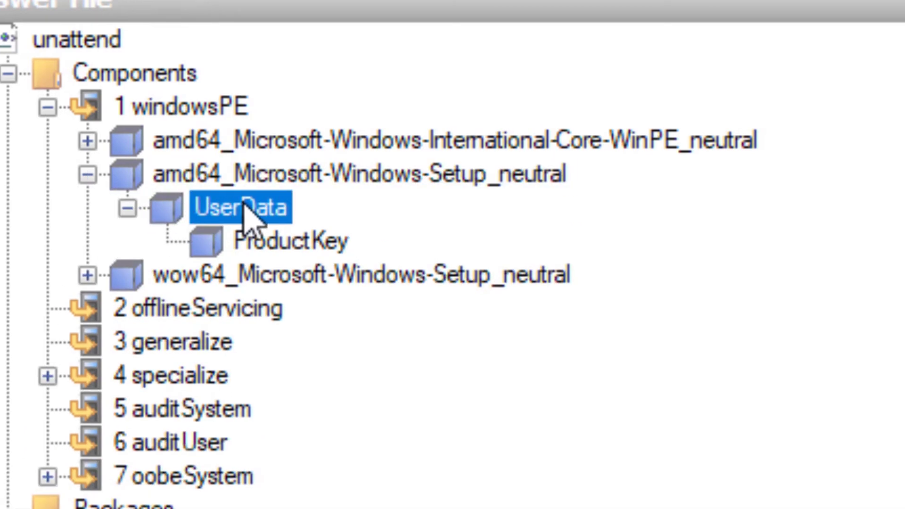
click(278, 198)
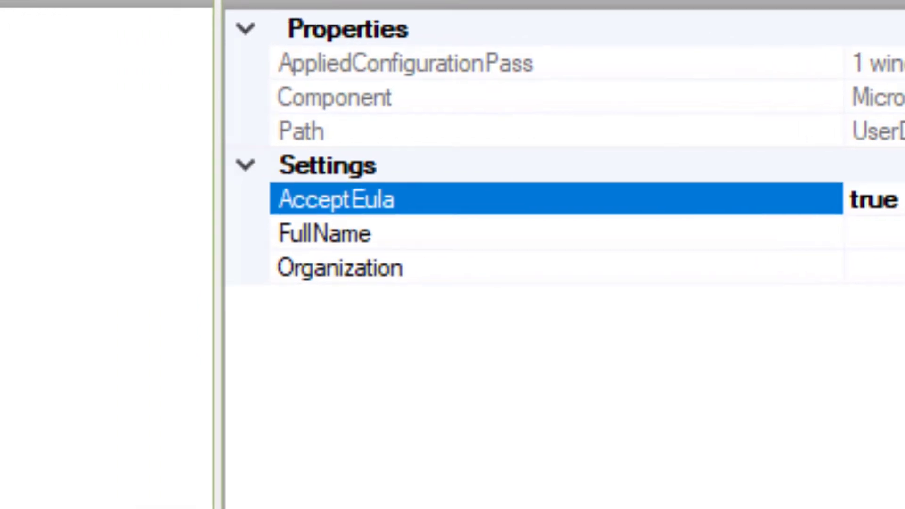
Review the ProductKey, UserData and OEMInformation settings in the Answer File tree.
click(71, 301)
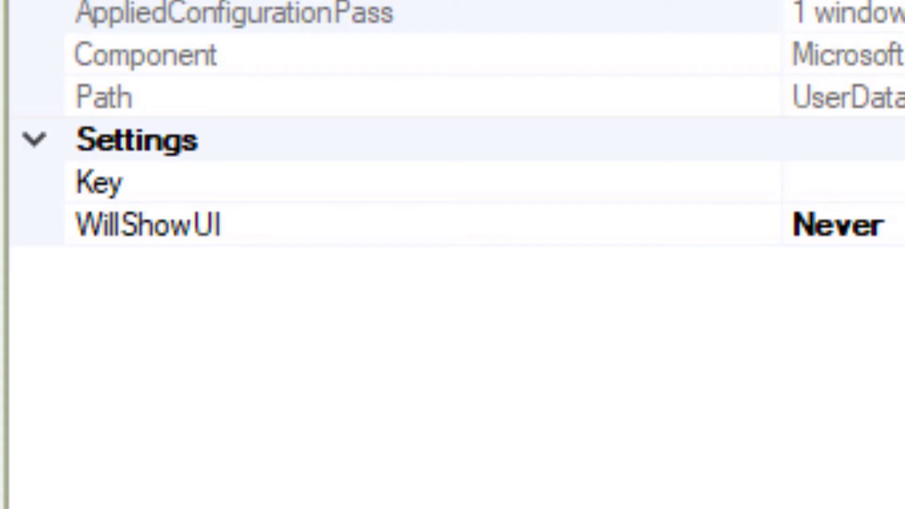
key(Down)
key(Down)
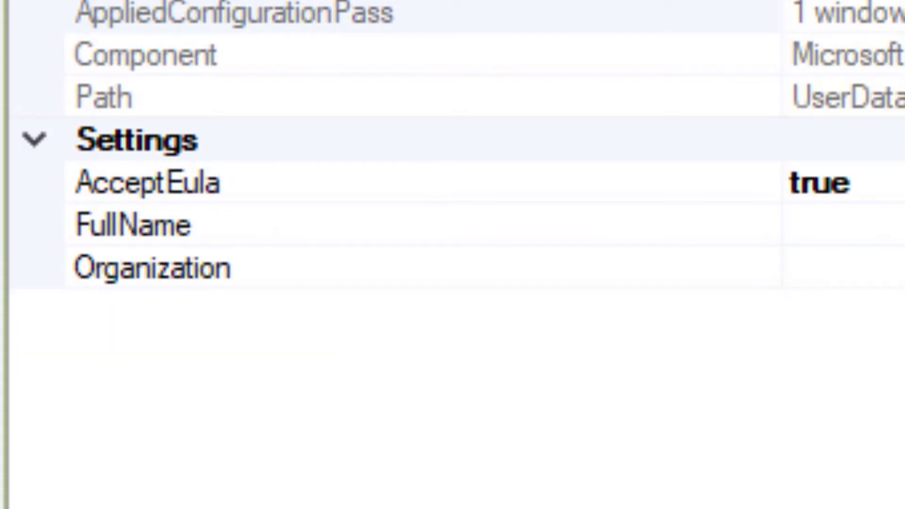
key(Down)
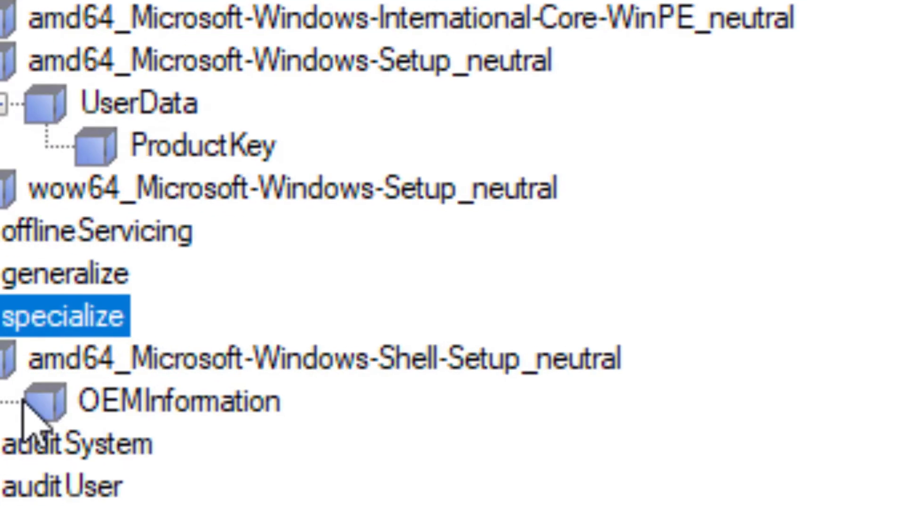
click(29, 405)
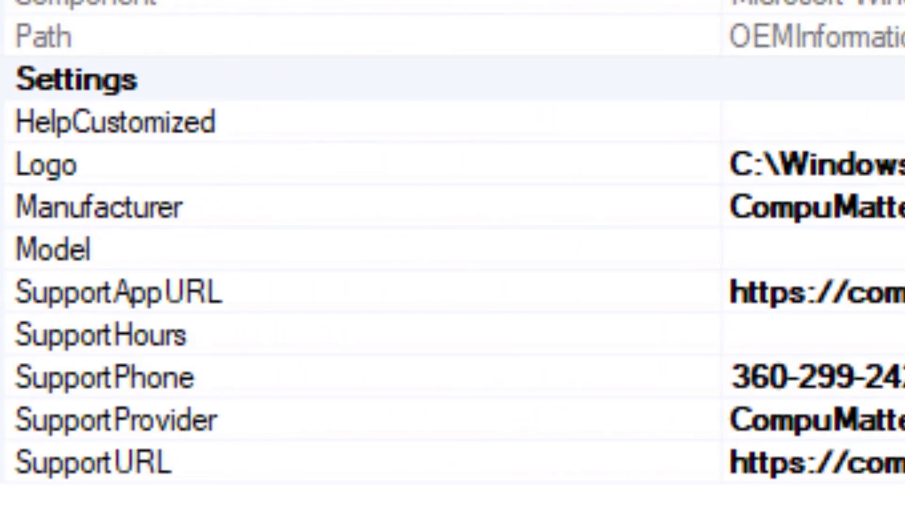
key(Left)
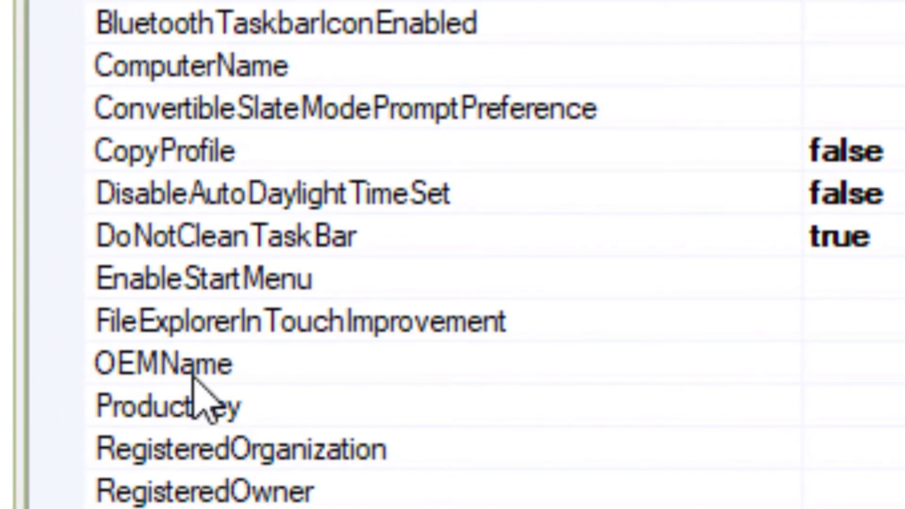
Expand oobeSystem and inspect International-Core's SystemLocale setting.
click(37, 244)
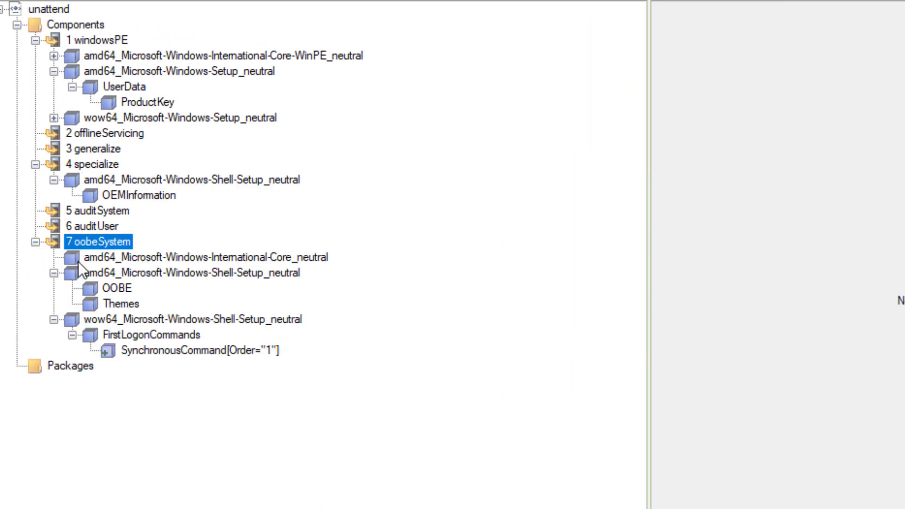
click(89, 259)
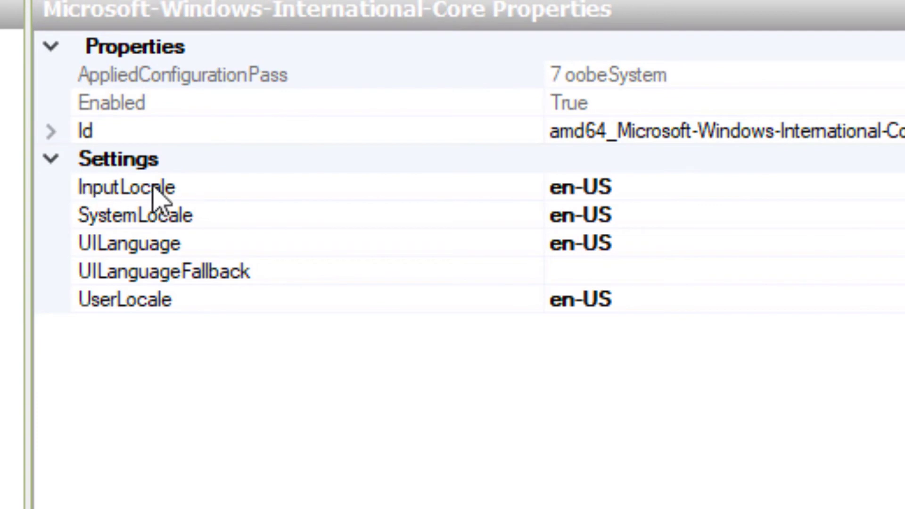
click(122, 220)
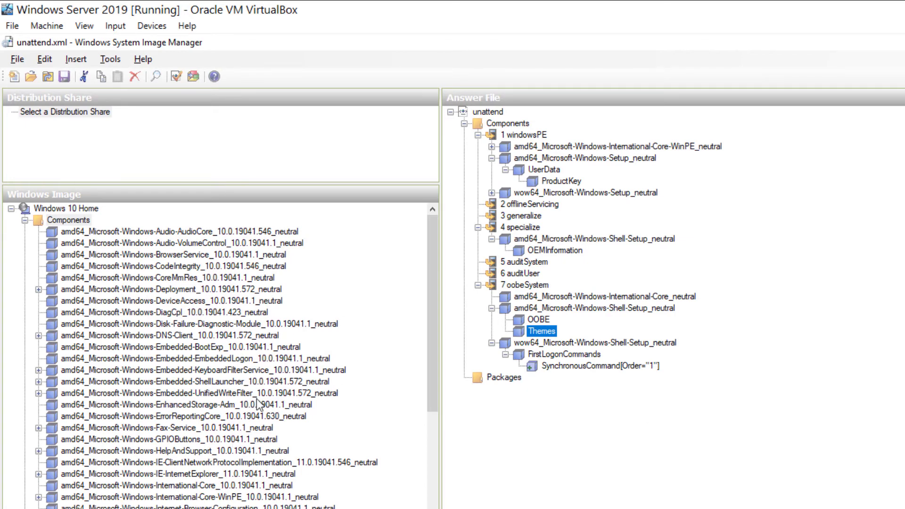
scroll(102, 375, down, 11)
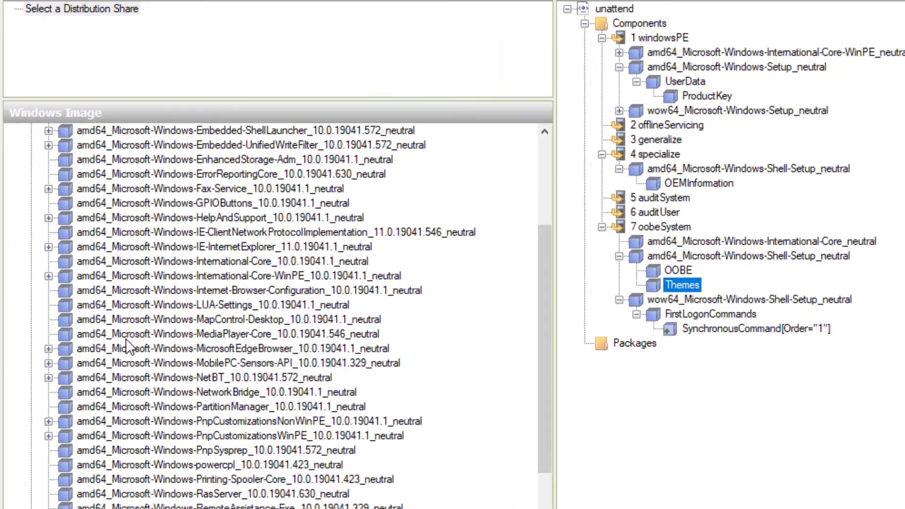
scroll(221, 212, down, 1)
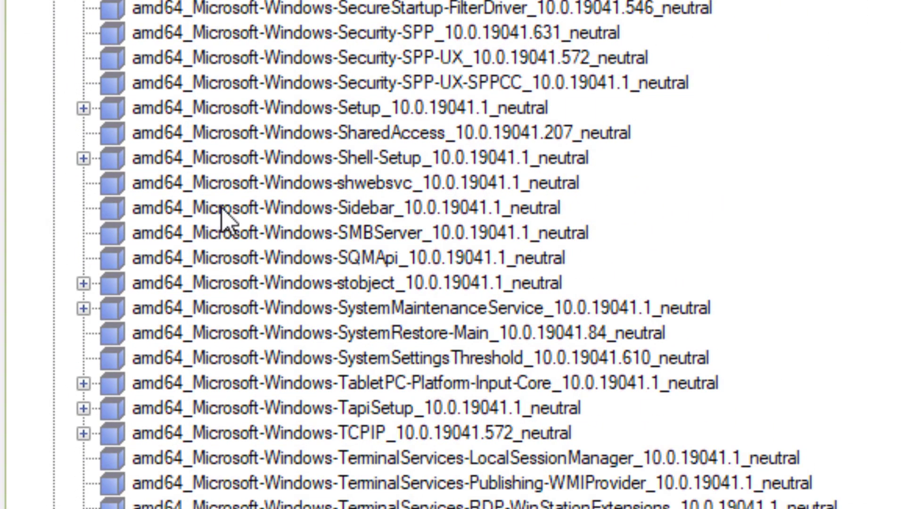
scroll(258, 283, down, 8)
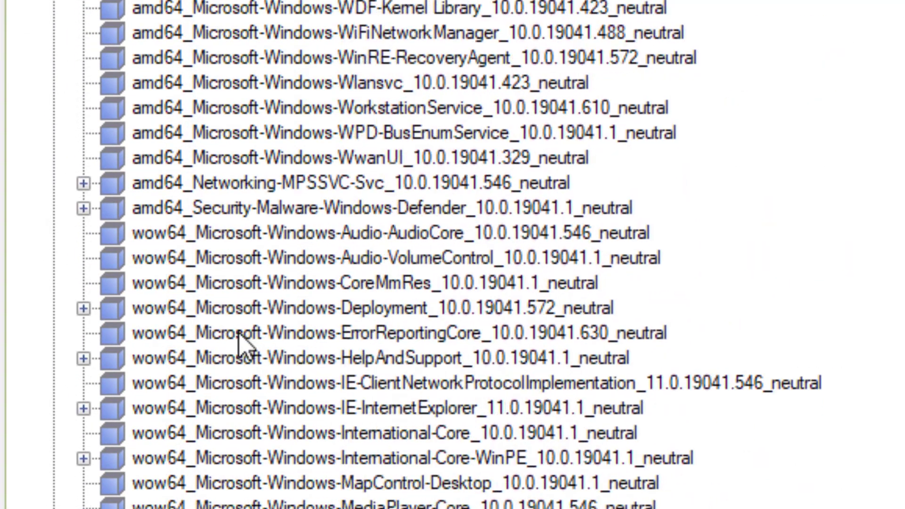
click(212, 387)
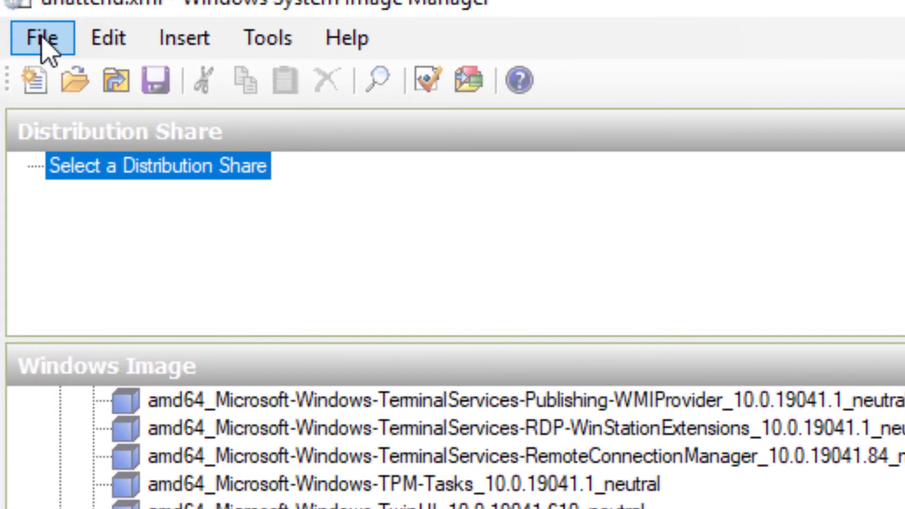
Open Save Answer File As and view the C:\RemoteInstall folder path.
click(37, 31)
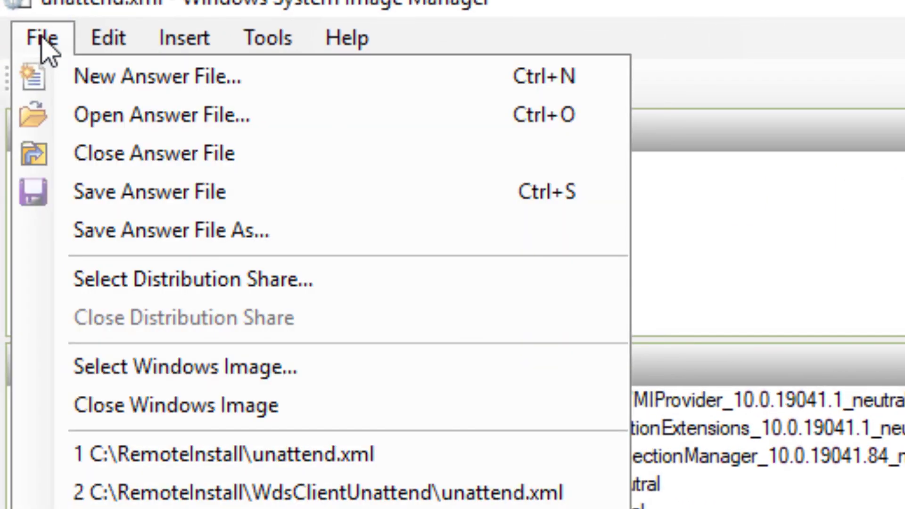
click(225, 239)
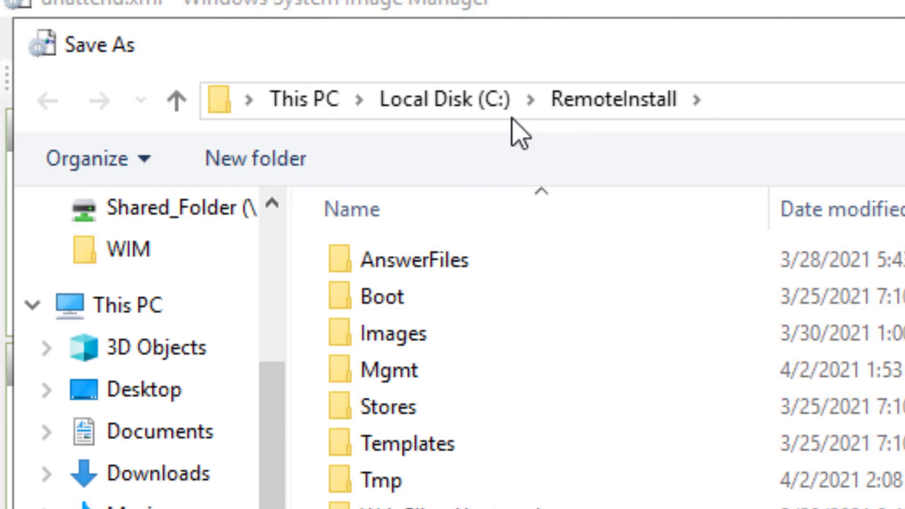
click(796, 105)
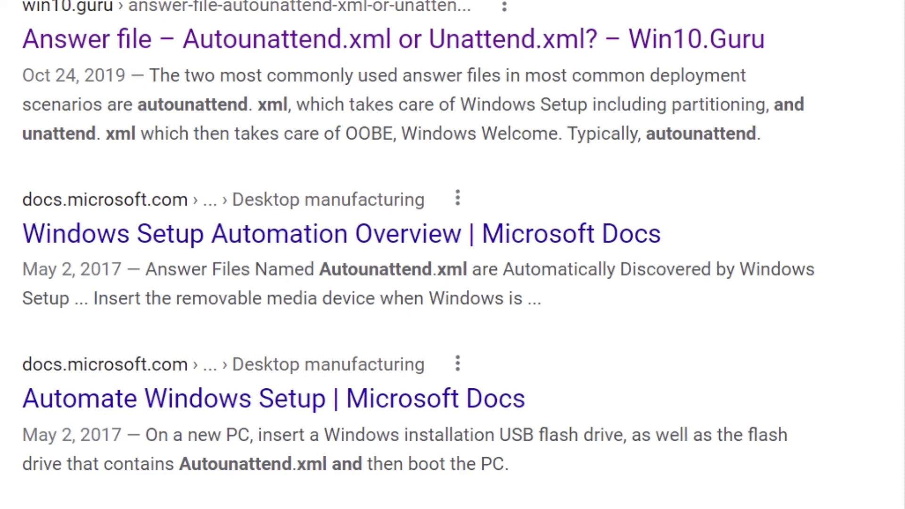
scroll(418, 236, down, 3)
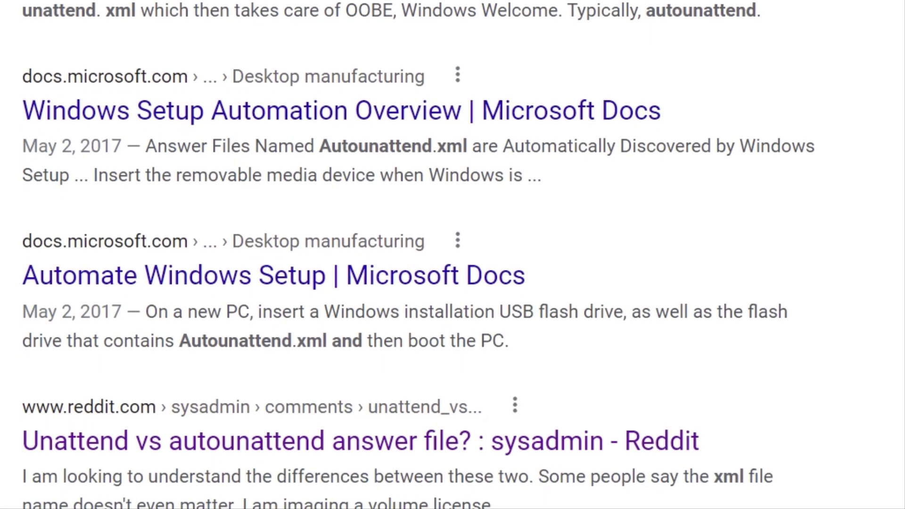